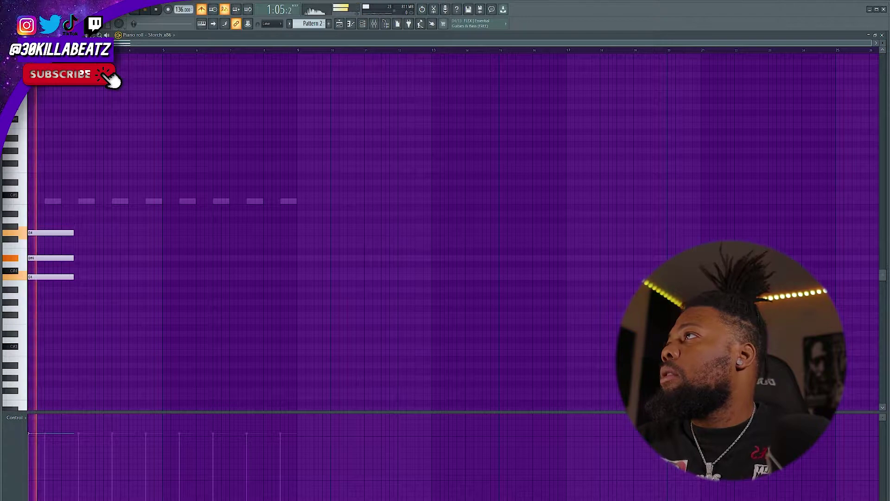
Step: Shorten the opening C4, D#4 and G4 chord to end one beat into bar 2 and play it back
key(space)
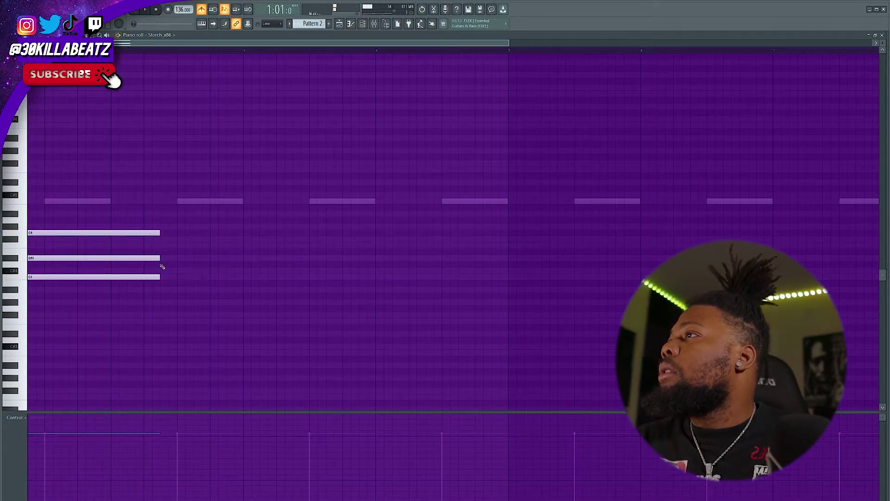
drag(134, 212, 143, 279)
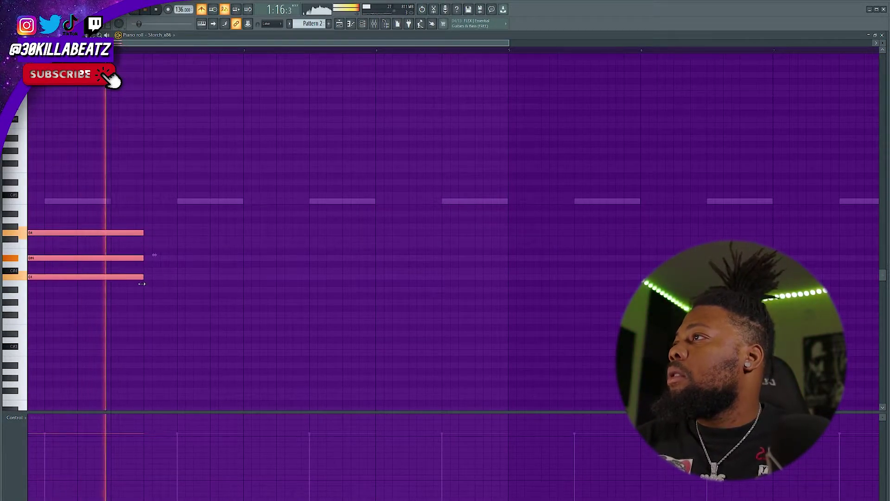
key(space)
Step: Add a second chord directly after the opening one, using C#4, F4 and a higher top note
click(163, 277)
right_click(166, 278)
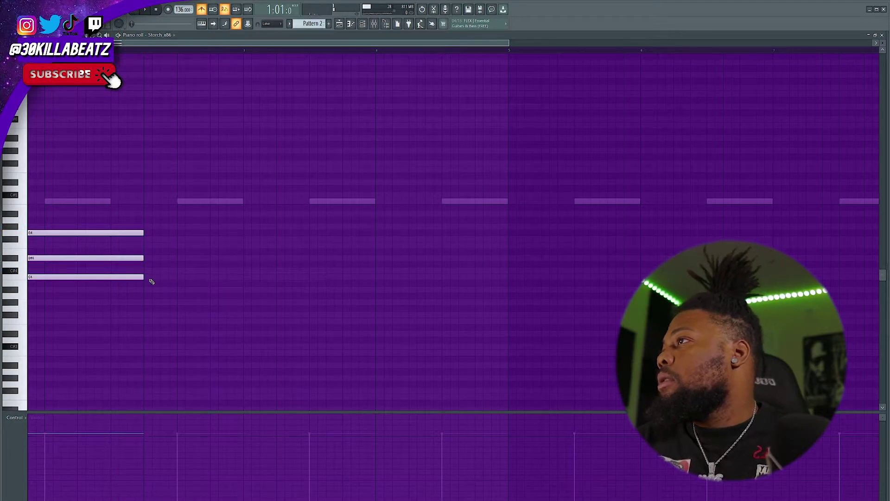
click(155, 278)
mouse_move(163, 268)
mouse_down()
mouse_move(167, 242)
mouse_move(164, 277)
mouse_move(166, 266)
mouse_move(148, 258)
mouse_move(151, 240)
mouse_up()
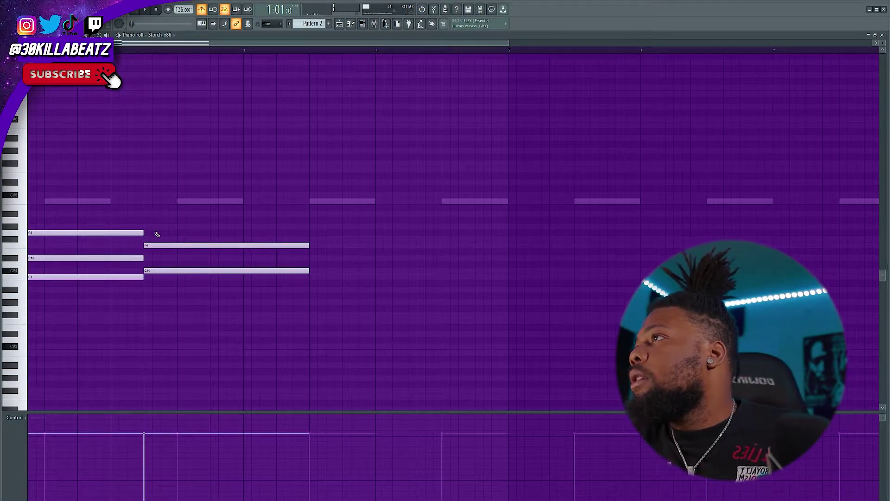
mouse_move(148, 225)
mouse_down()
mouse_move(148, 233)
mouse_move(149, 214)
mouse_move(156, 220)
mouse_up()
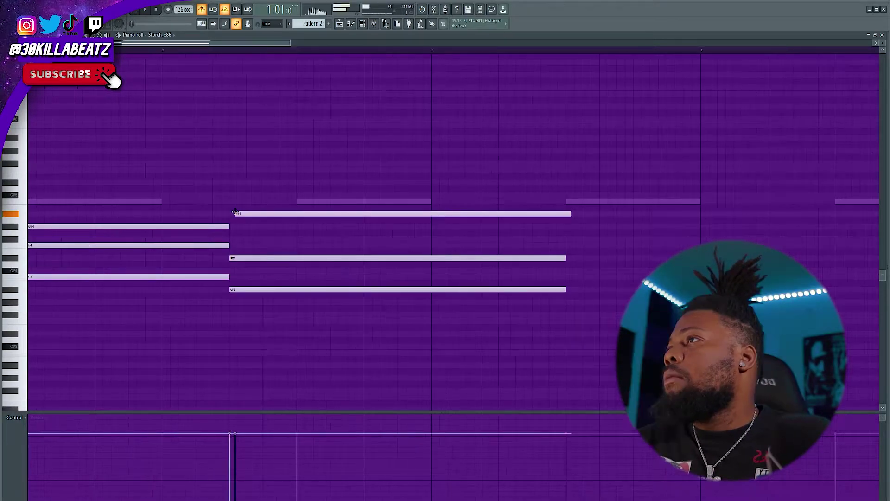
Step: Try A#4 and C5 as the top note of the second chord, playing each version back
drag(230, 215, 228, 214)
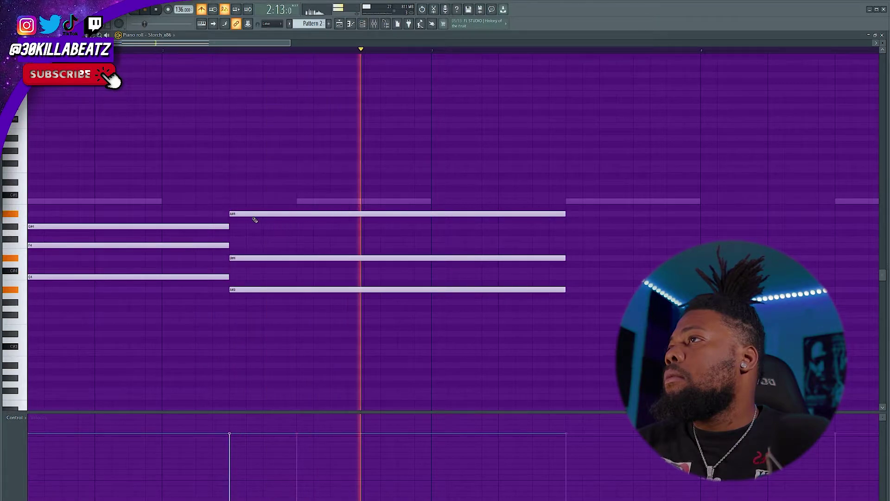
key(space)
right_click(247, 214)
click(239, 202)
key(space)
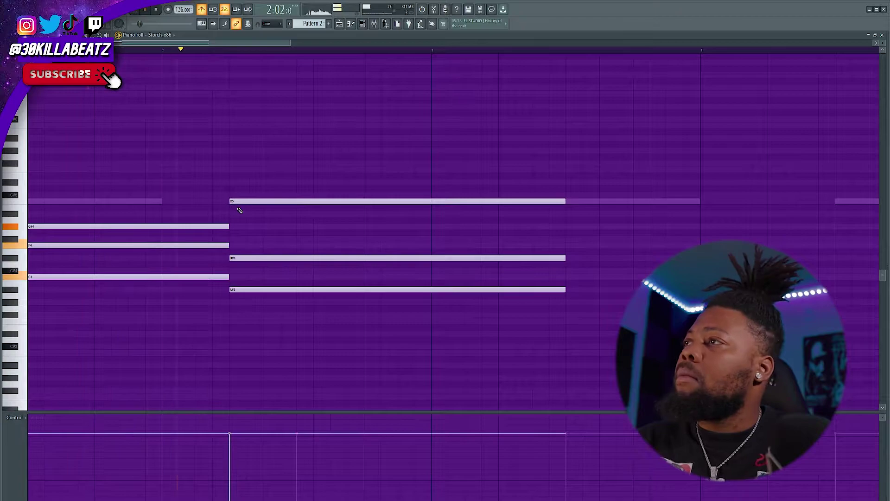
key(space)
Step: Replace the second chord's C5 top note with a G#3 at the bottom of the chord and play it back
right_click(244, 202)
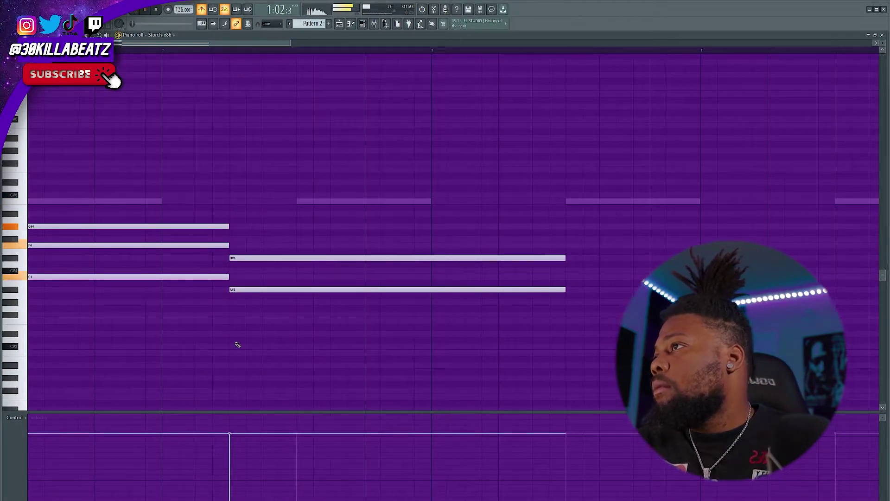
click(240, 302)
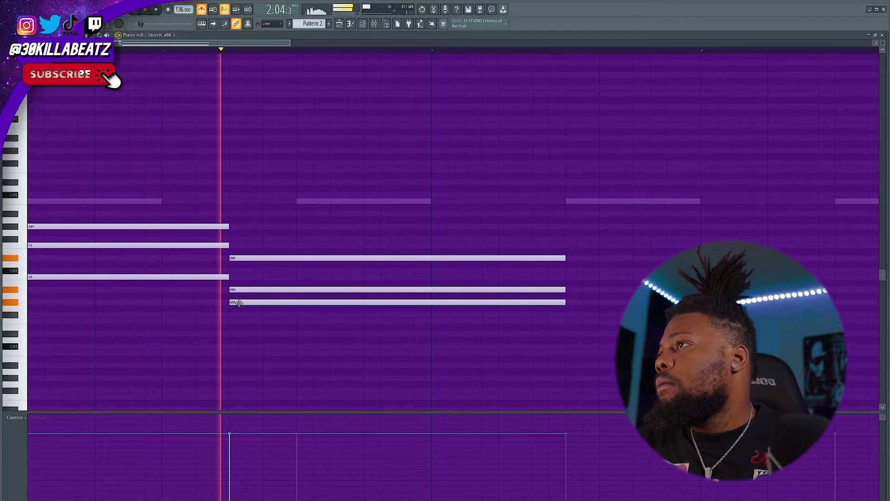
key(space)
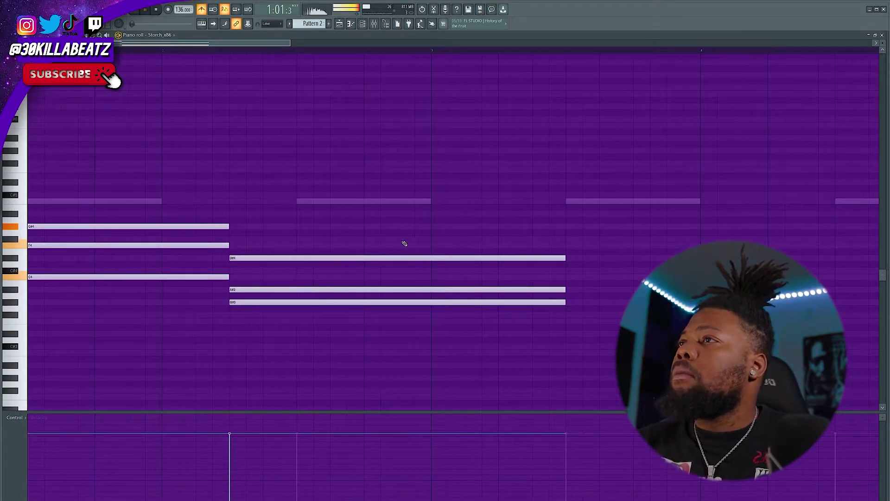
Step: Shorten all three notes of the second chord to end at the end of bar 2 and play the progression
drag(422, 220, 477, 320)
key(space)
drag(565, 291, 427, 290)
key(space)
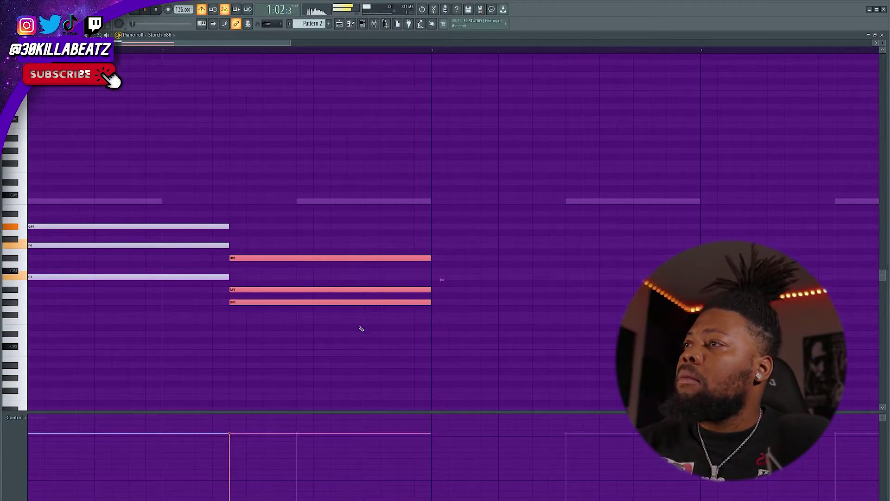
click(85, 173)
key(space)
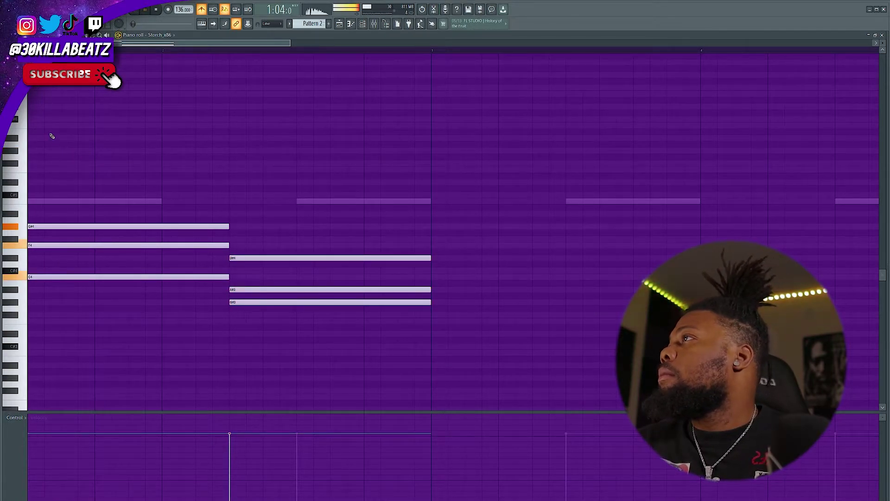
Step: Try C#6 and A5 as the opening melody note above the first chord, listening to each against the chords
key(space)
drag(65, 114, 67, 121)
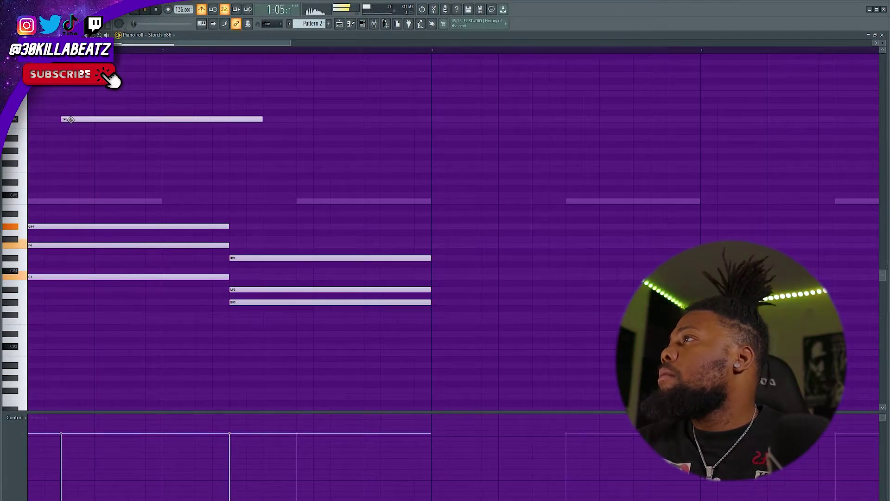
key(space)
key(space)
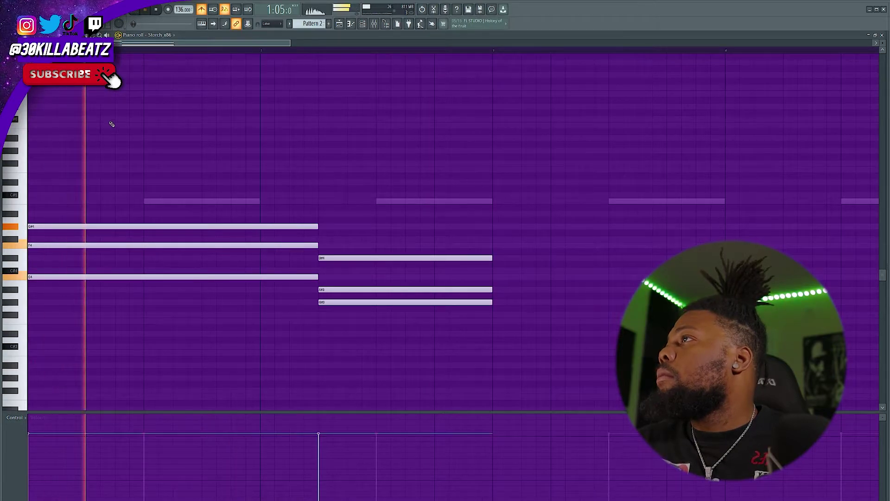
mouse_move(145, 125)
mouse_down()
mouse_move(146, 138)
mouse_move(142, 126)
mouse_move(182, 126)
mouse_move(66, 186)
mouse_move(23, 180)
mouse_move(21, 154)
mouse_move(32, 140)
mouse_up()
key(space)
key(space)
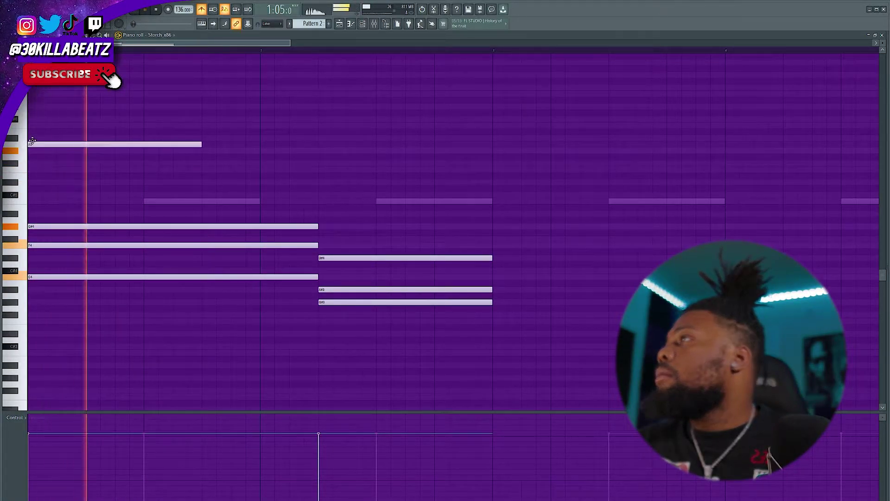
right_click(31, 146)
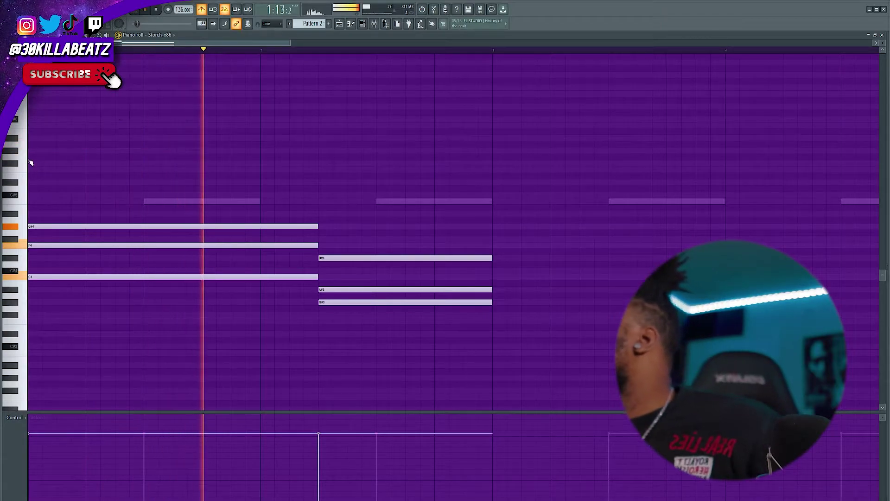
Step: Place a G#5 melody note at the start of bar 1, shorten it and play it back with the chords
click(47, 153)
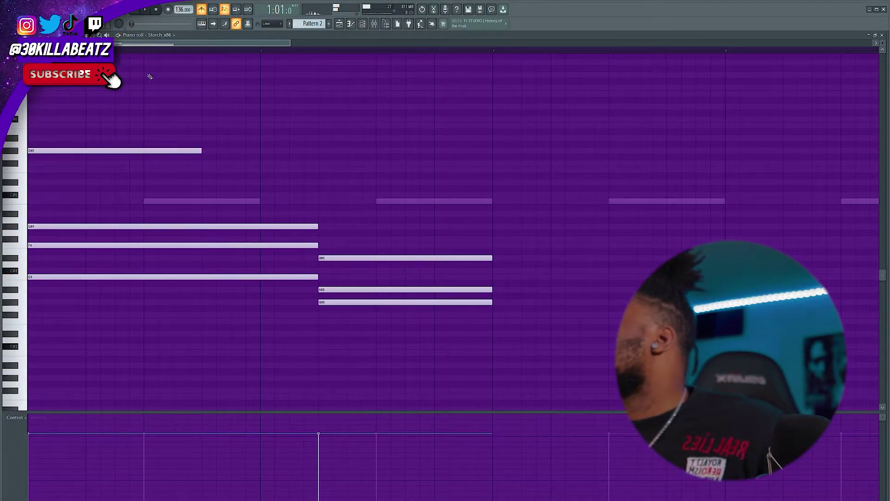
key(space)
key(space)
Step: Add a one-beat F5 melody note on the third beat of bar 1 and play it back
key(space)
drag(198, 151, 111, 160)
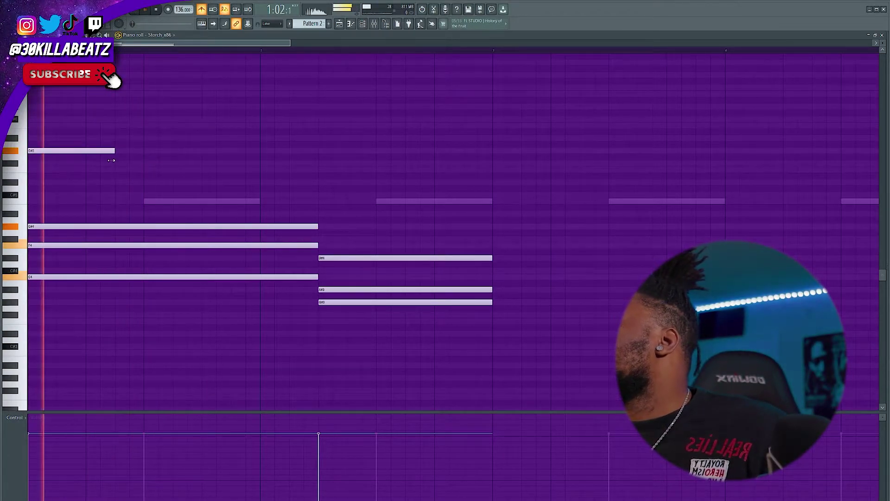
key(space)
key(space)
click(97, 164)
key(space)
right_click(111, 165)
key(space)
click(149, 164)
key(space)
click(155, 166)
Step: Add a one-beat C5 melody note at the start of bar 2 and play the phrase
key(space)
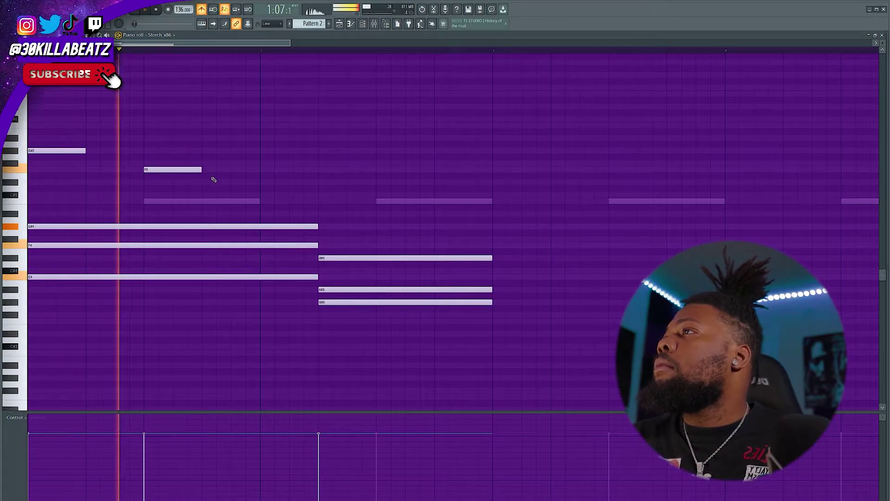
key(space)
click(266, 183)
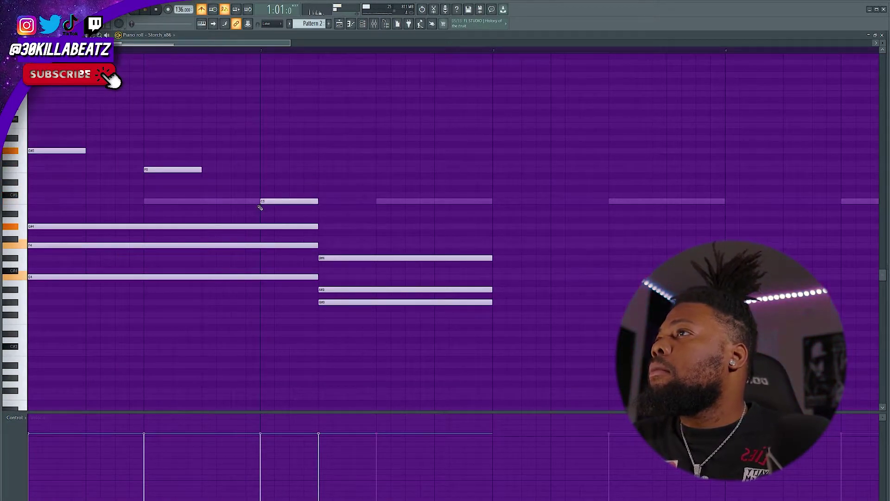
key(space)
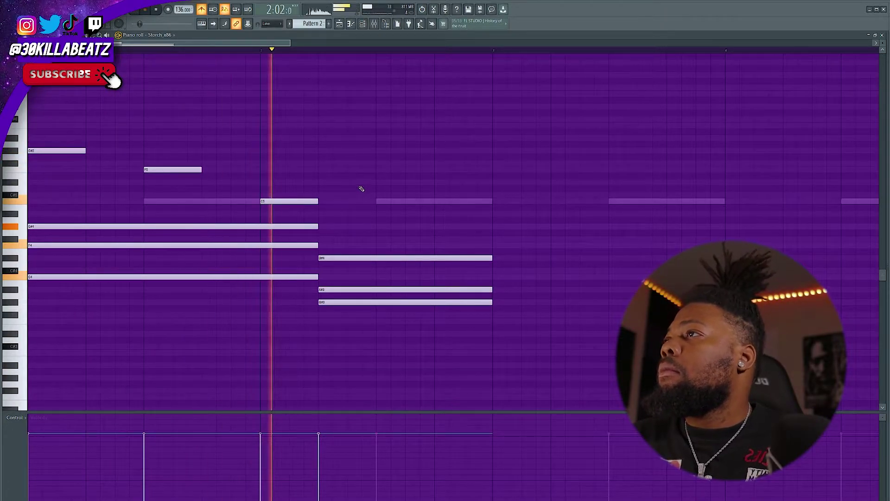
key(space)
Step: Add a one-beat melody note on the fourth beat of bar 2, trying G4 and G#4 before setting it to A#4
click(437, 220)
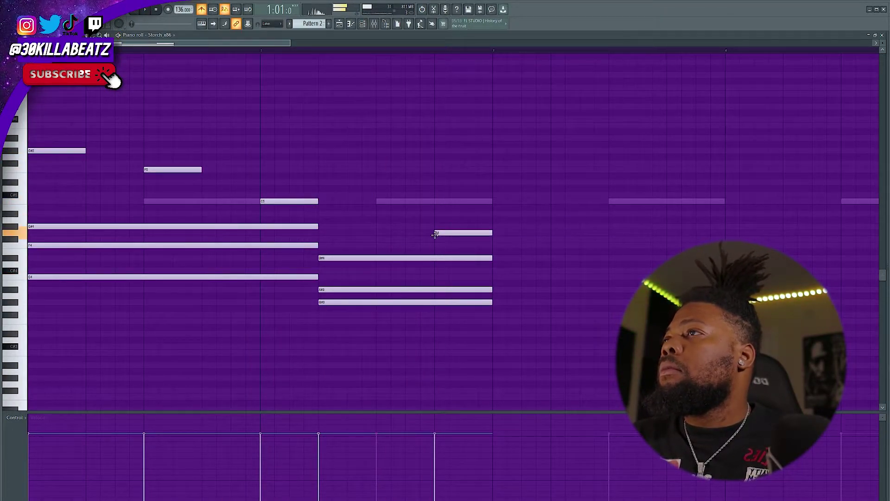
key(space)
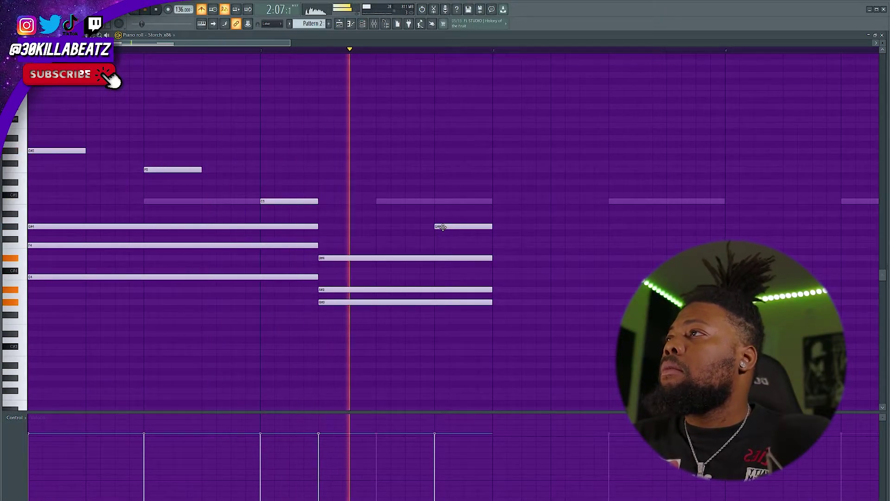
key(space)
click(449, 225)
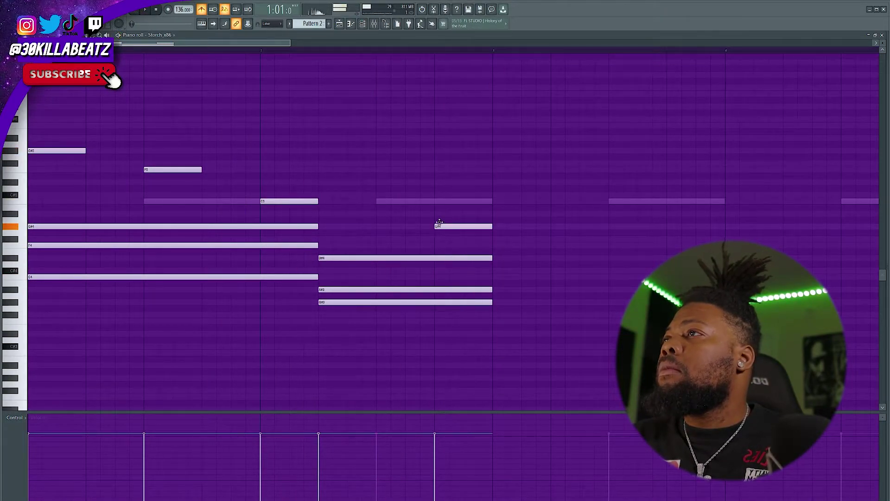
key(space)
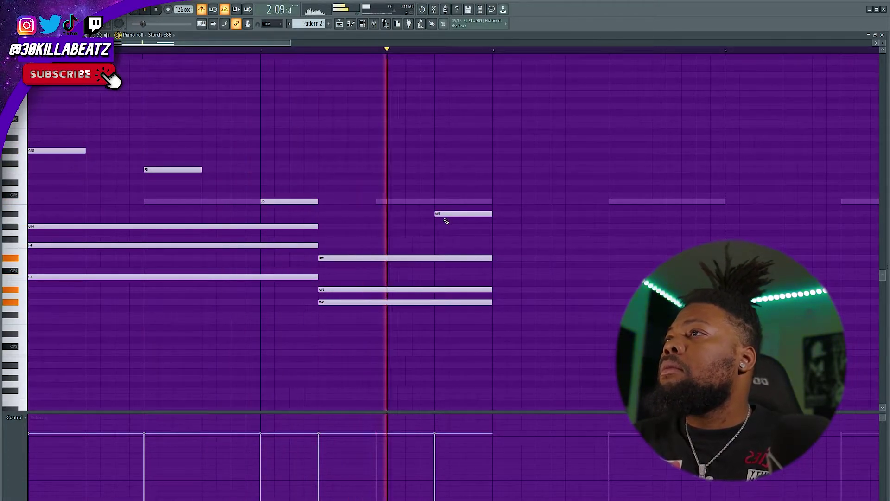
Step: Duplicate the two-bar chord and melody phrase until it fills eight bars and play it back
key(space)
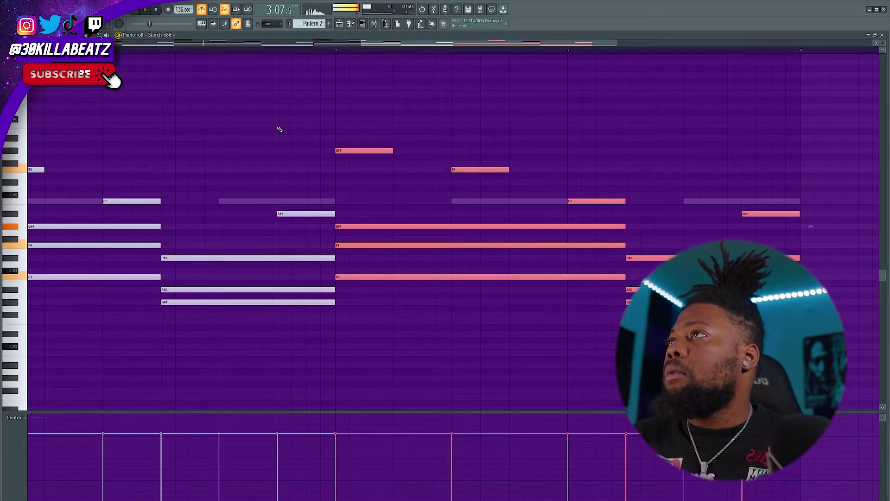
scroll(357, 55, down, 5)
scroll(355, 58, down, 3)
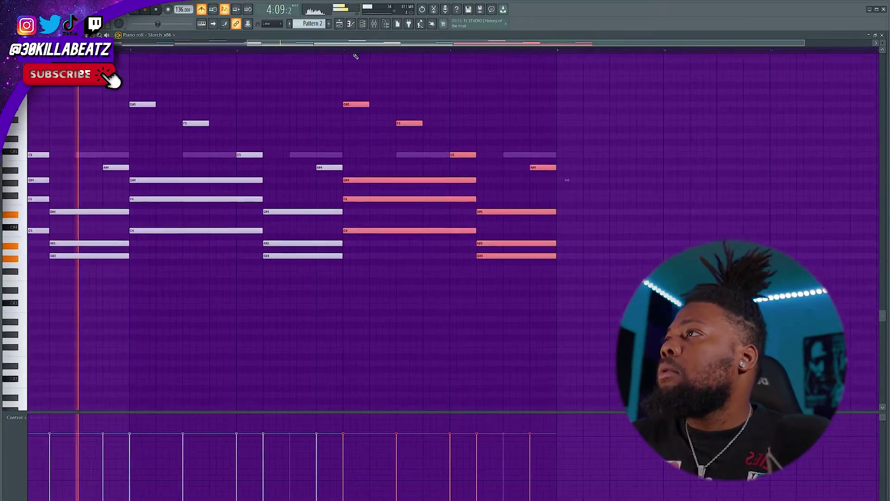
scroll(403, 219, up, 6)
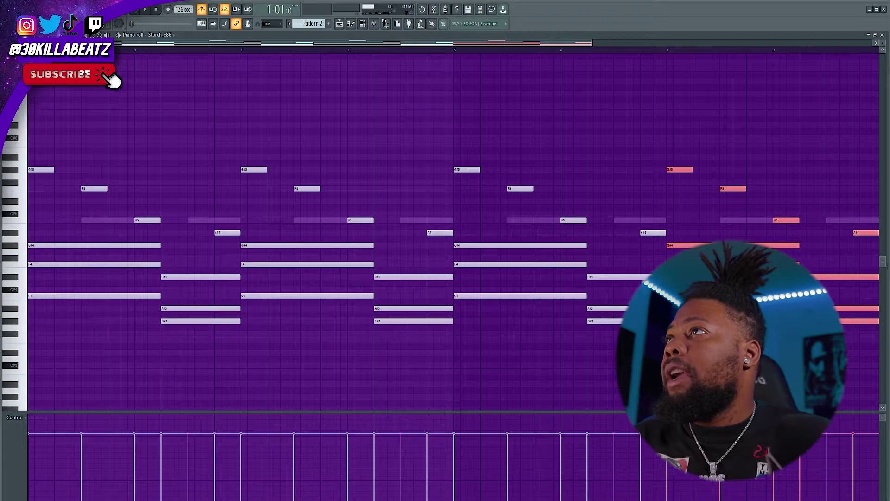
Step: Open the phrase in the Omnisphere_3 channel's piano roll, transpose its notes up one octave and play it
key(F6)
right_click(386, 91)
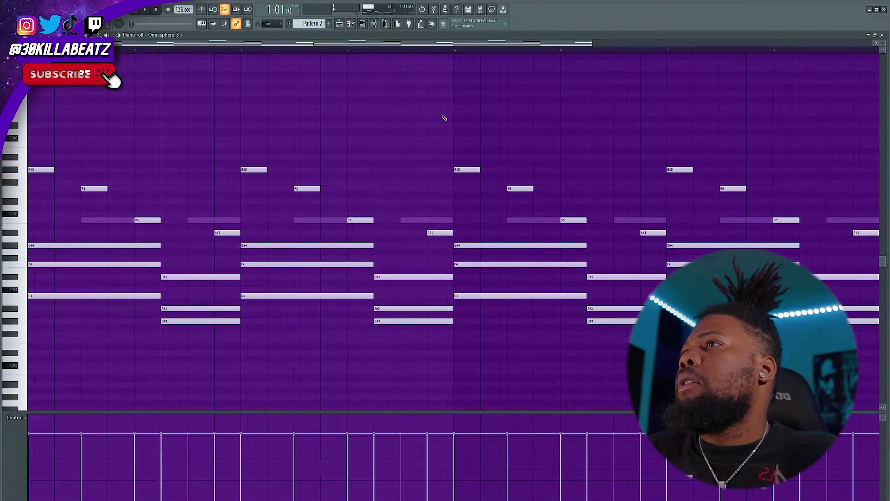
key(ctrl+Up)
key(space)
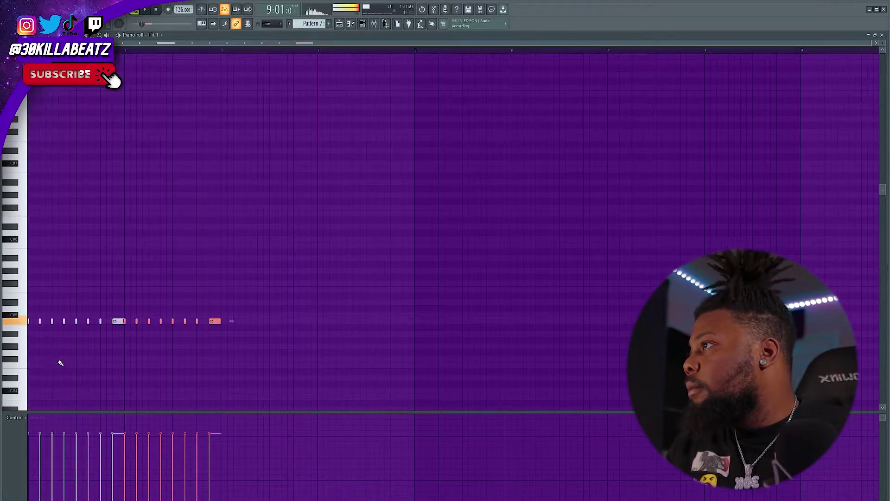
Step: Set the snap to 1/3 step and add a roll of five short G4 notes near the start of Pattern 7's Hit 1 part, then play it
scroll(39, 50, up, 4)
scroll(65, 354, up, 2)
click(61, 354)
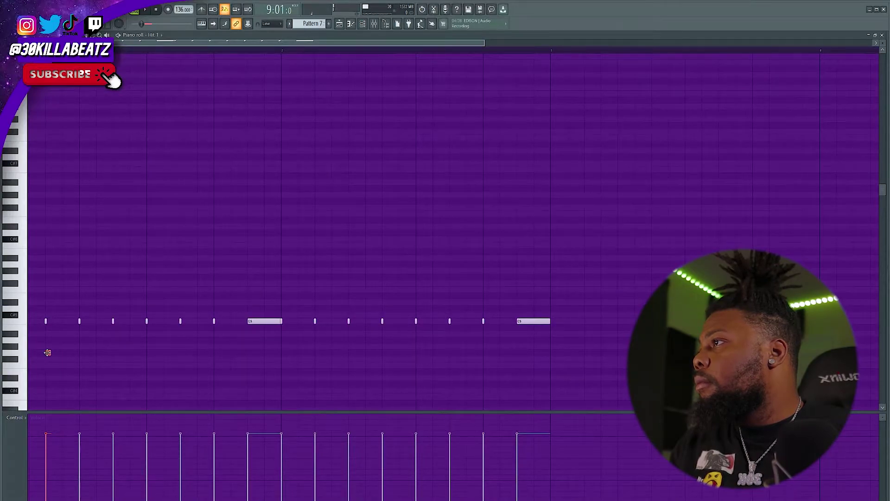
click(22, 35)
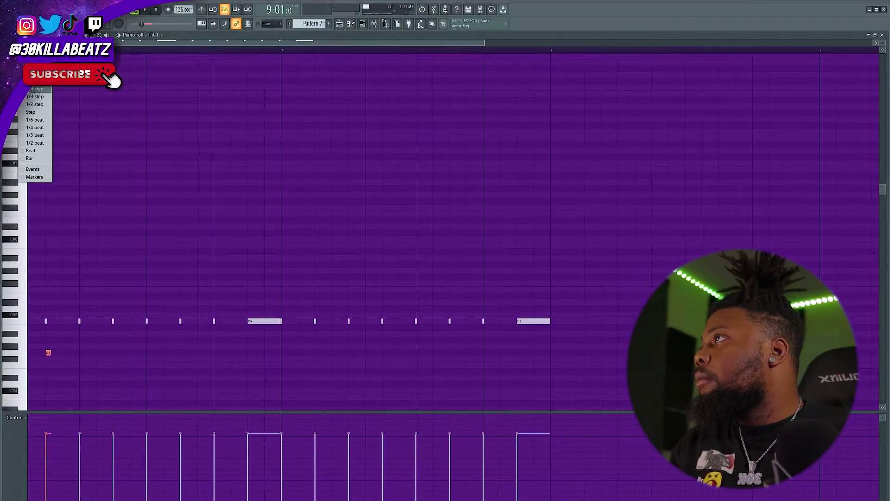
click(30, 96)
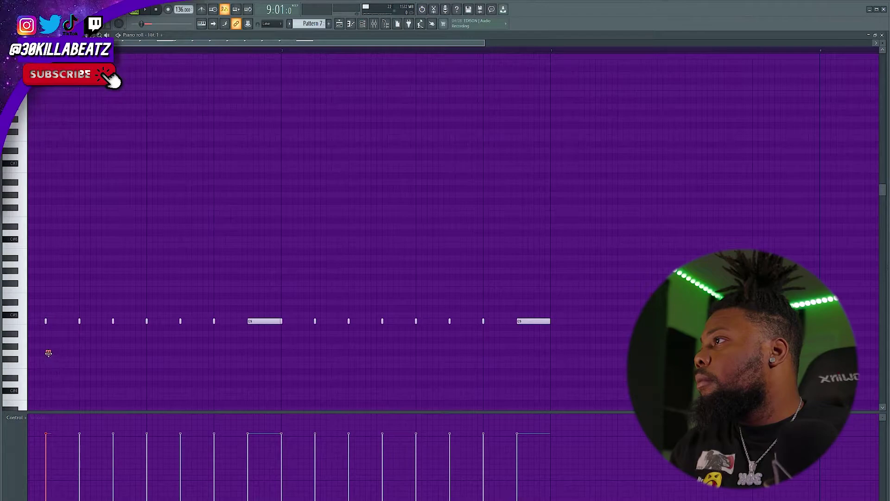
drag(78, 354, 70, 354)
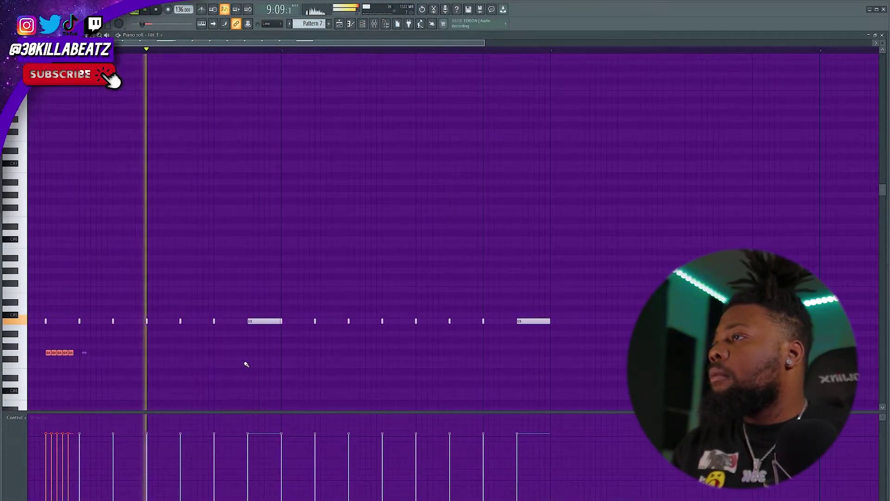
key(space)
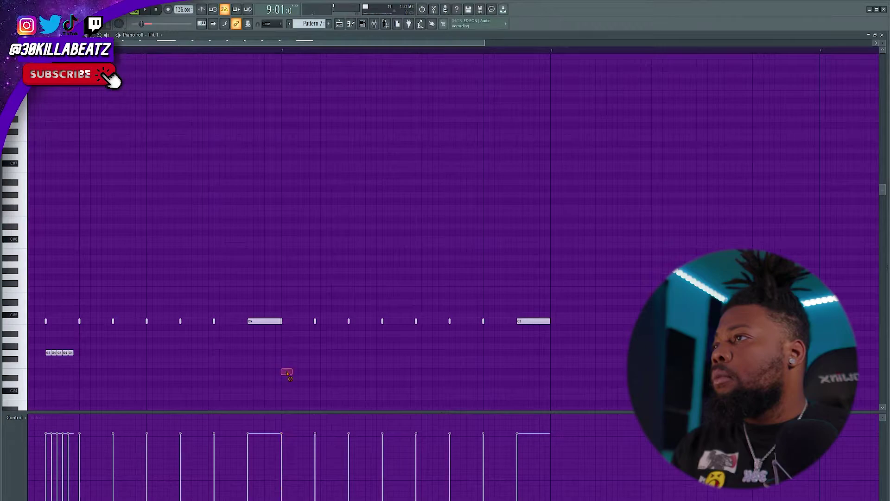
Step: Add a roll of seven short E4 notes from the start of bar 2 in the Hit 1 part and play it
key(space)
drag(360, 371, 360, 370)
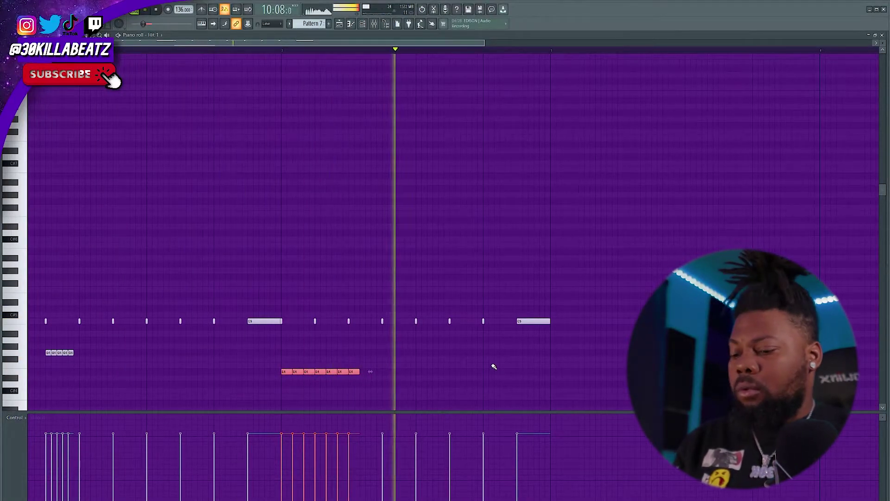
key(ctrl+b)
key(Delete)
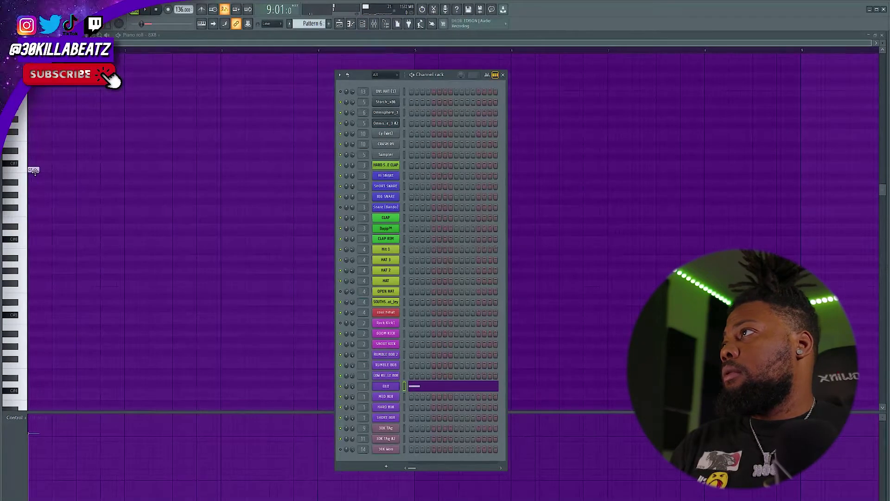
Step: In Pattern 6's piano roll, place two short C7 notes on steps 1 and 7 of bar 1, then play them
click(35, 171)
key(space)
key(space)
key(space)
click(70, 170)
drag(70, 170, 70, 170)
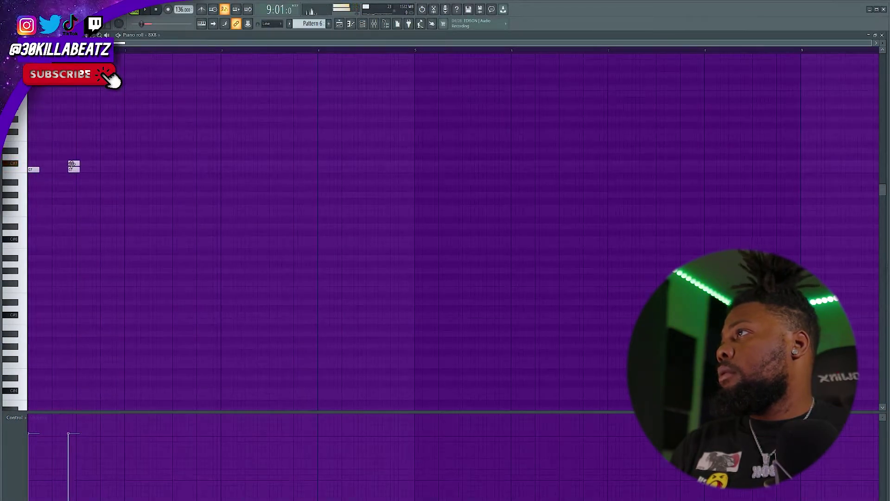
key(space)
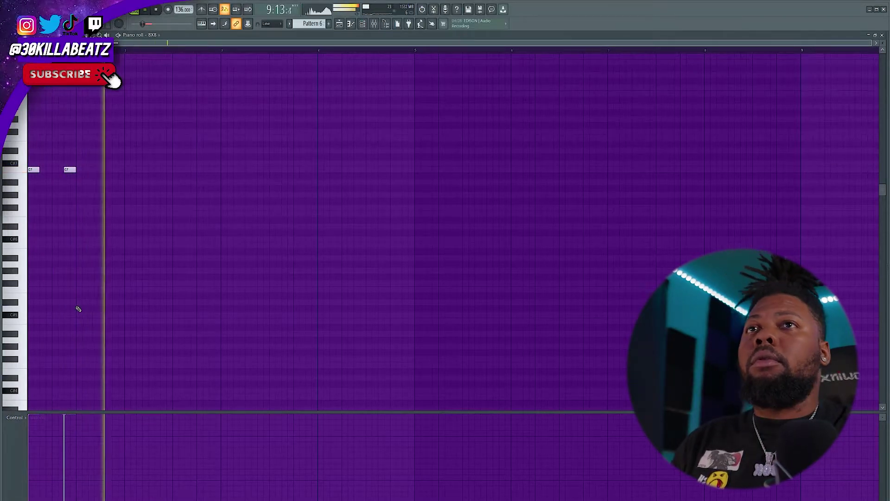
key(space)
Step: Add short C7, C#7 and A#6 notes on steps 3, 5 and 11 of bar 2 and play the phrase
key(space)
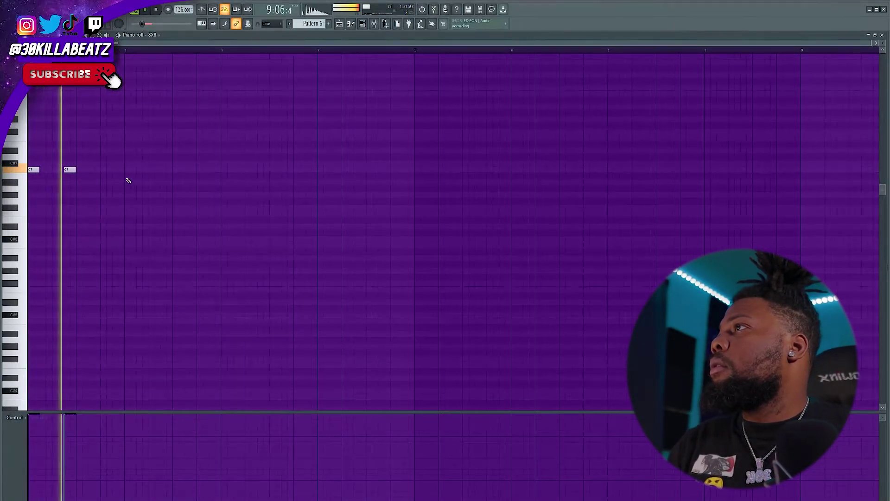
click(139, 169)
click(153, 163)
click(184, 170)
key(space)
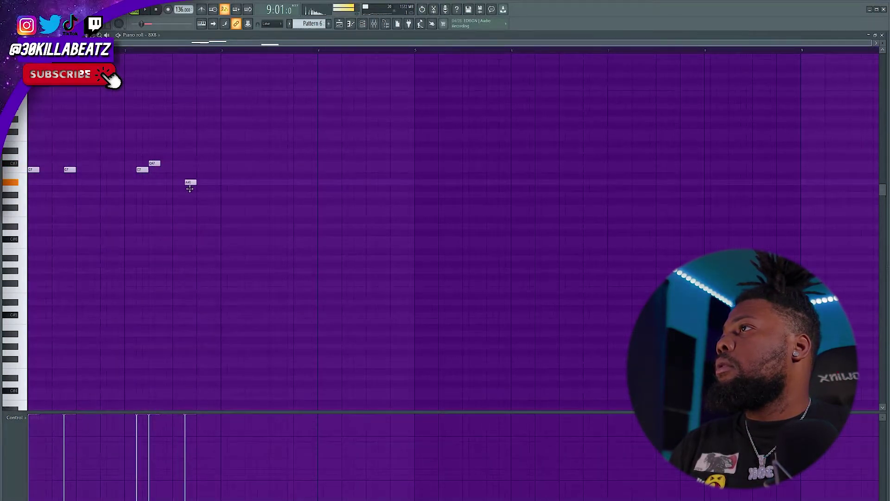
key(space)
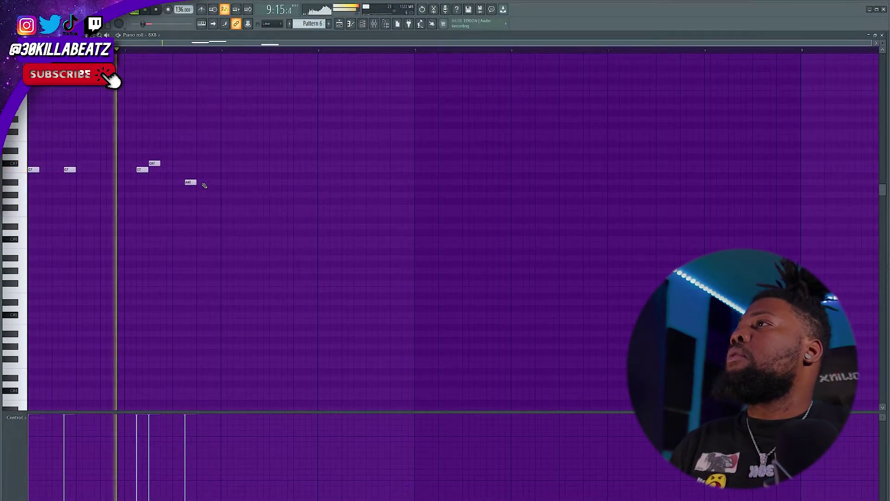
Step: Lengthen the A#6 note to the end of bar 2 and duplicate the two-bar phrase into bars 3 and 4
click(226, 182)
key(space)
mouse_move(226, 183)
mouse_down()
mouse_move(227, 172)
mouse_move(221, 182)
mouse_up()
key(space)
key(ctrl+b)
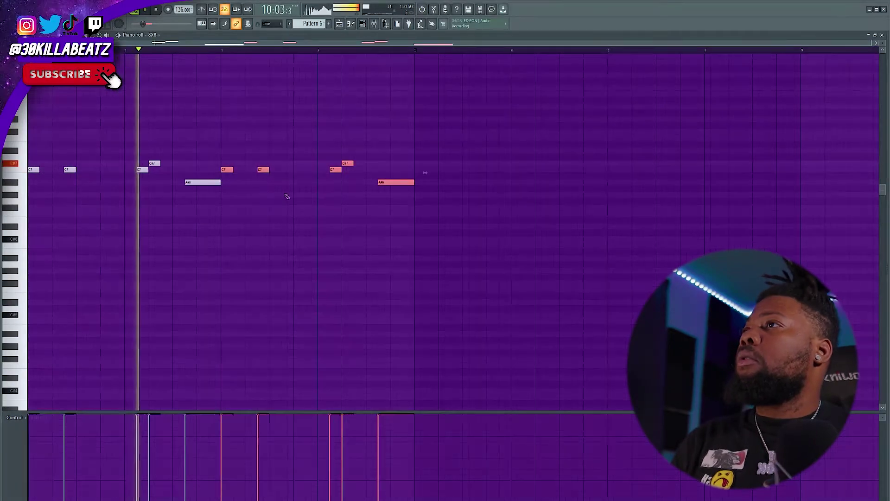
Step: Shorten the last A#6 note in bar 4 to the length of the short C7 notes and play the phrase
click(411, 194)
right_click(412, 194)
drag(414, 183, 392, 191)
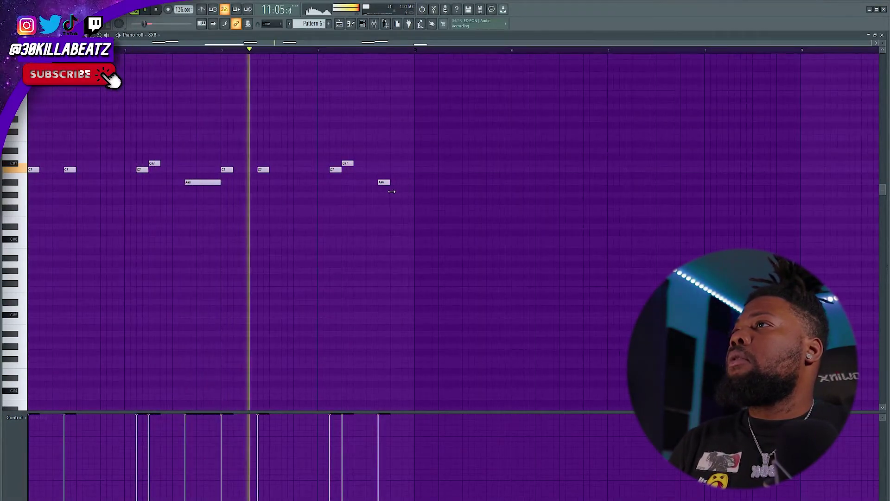
click(394, 182)
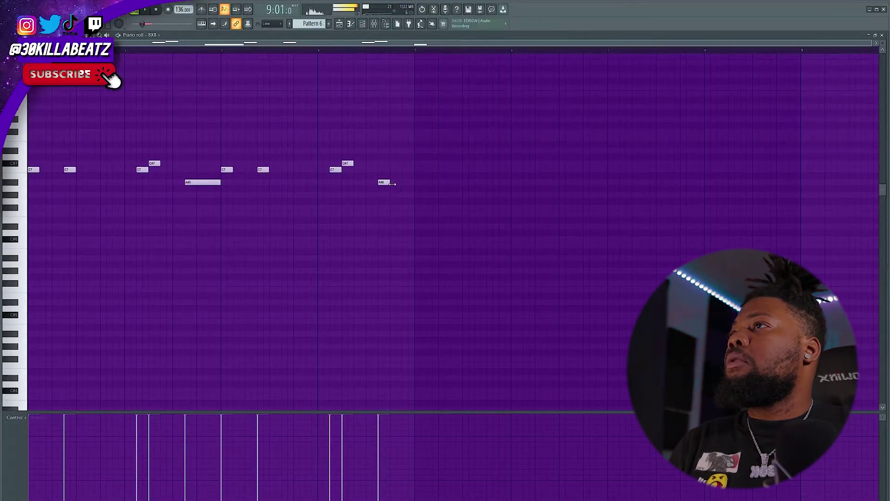
right_click(398, 189)
key(space)
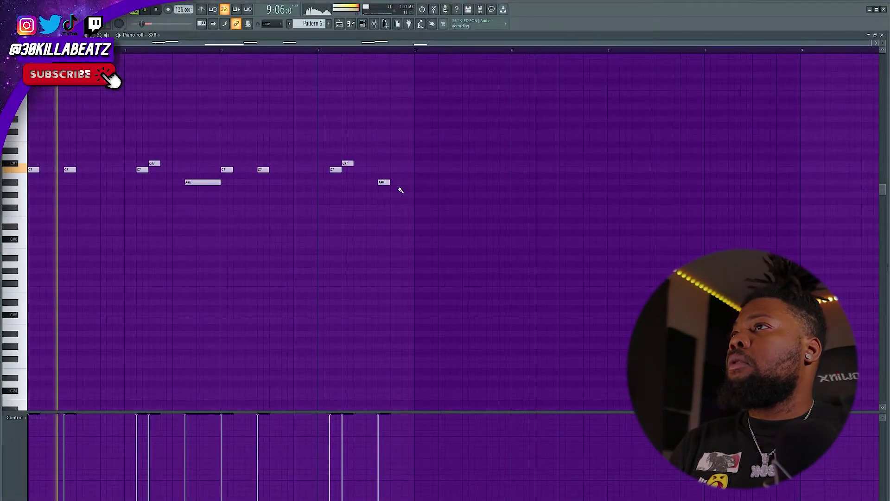
Step: Fill the end of bar 4 with a roll of three A#6 notes and duplicate the four-bar phrase into bars 5 to 8
mouse_move(393, 189)
mouse_down()
mouse_move(406, 189)
mouse_move(399, 183)
mouse_up()
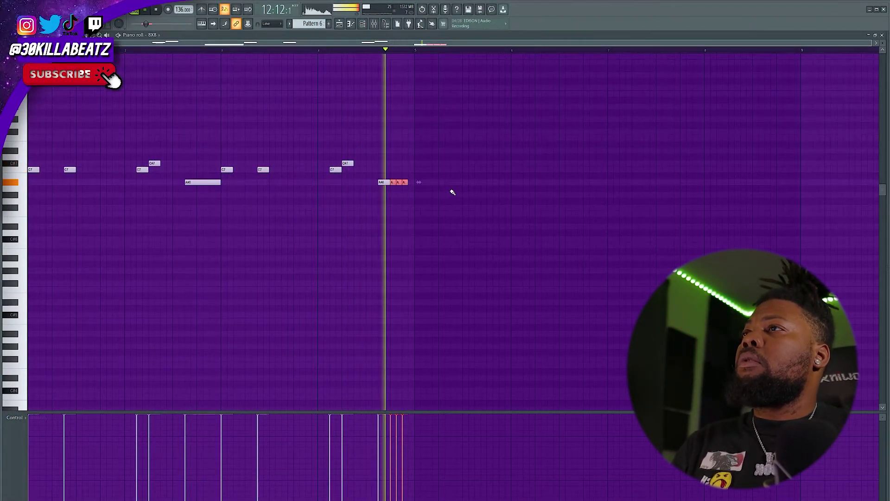
click(418, 195)
right_click(418, 197)
key(space)
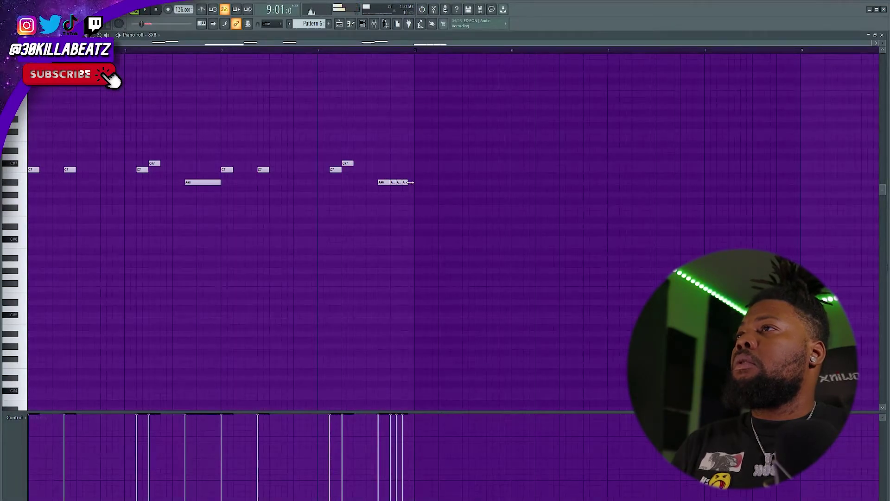
key(ctrl+b)
key(space)
Step: Play the pattern and raise the last three A#6 roll notes at the end of bar 8 to F7
drag(779, 164, 806, 209)
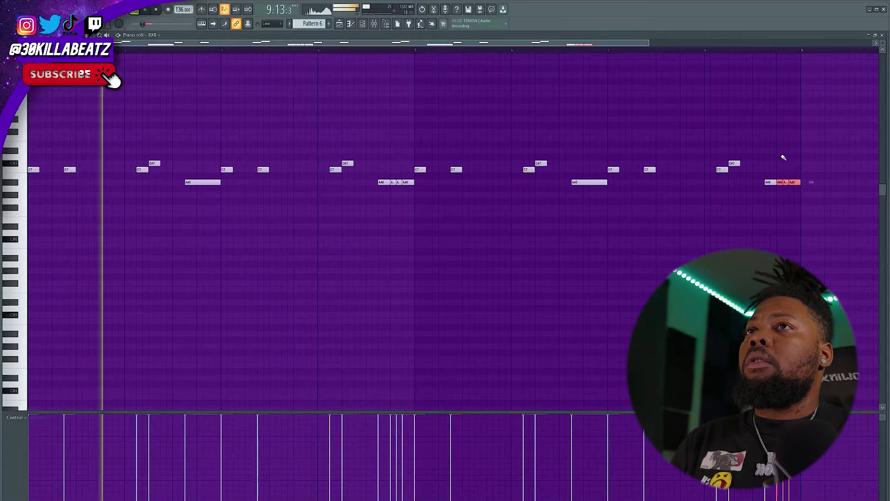
key(space)
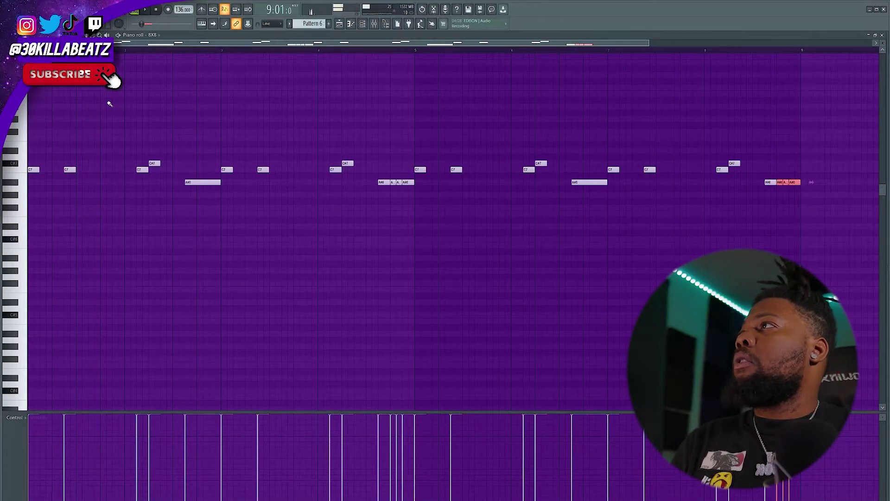
key(space)
click(15, 115)
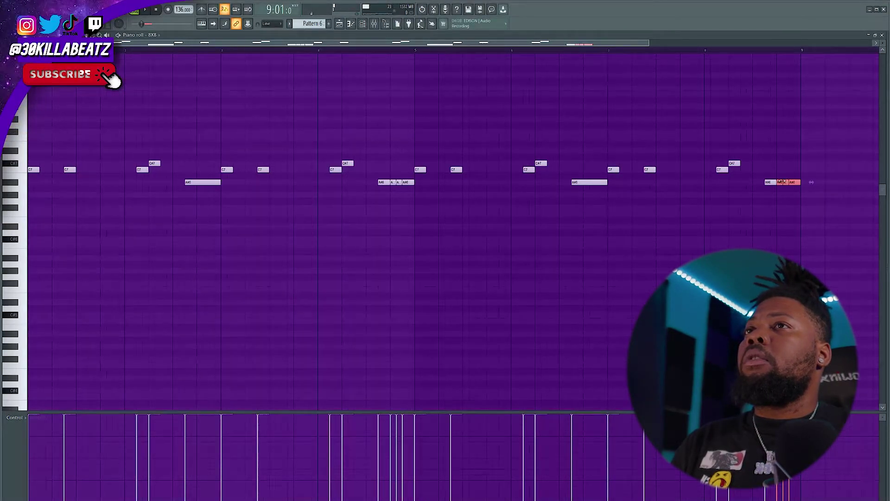
drag(785, 178, 782, 134)
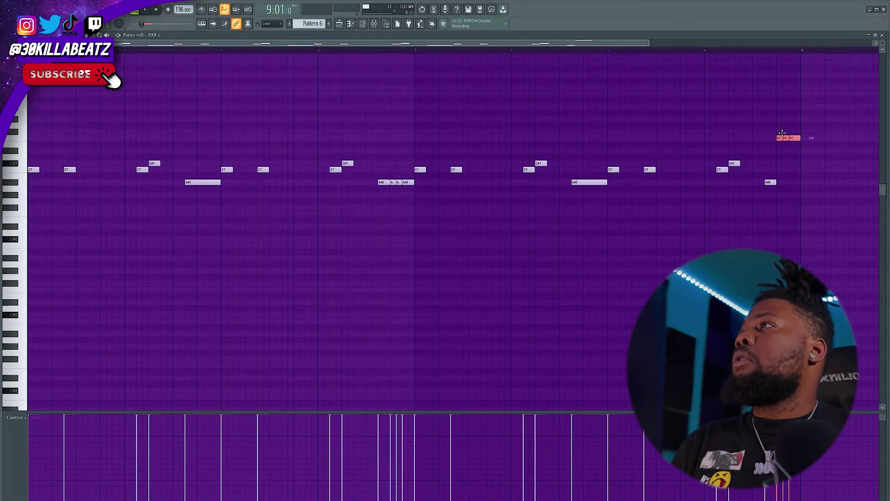